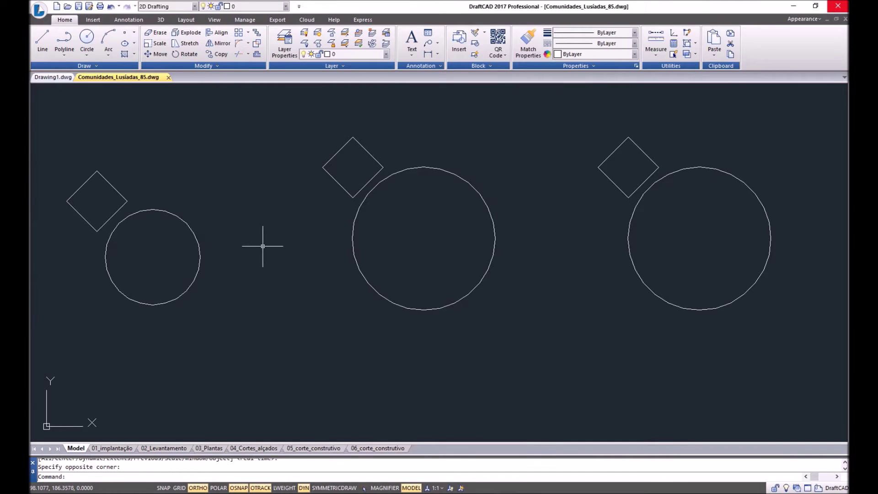
- Enter a mistyped rotate command at the prompt, then cancel it
type("ro")
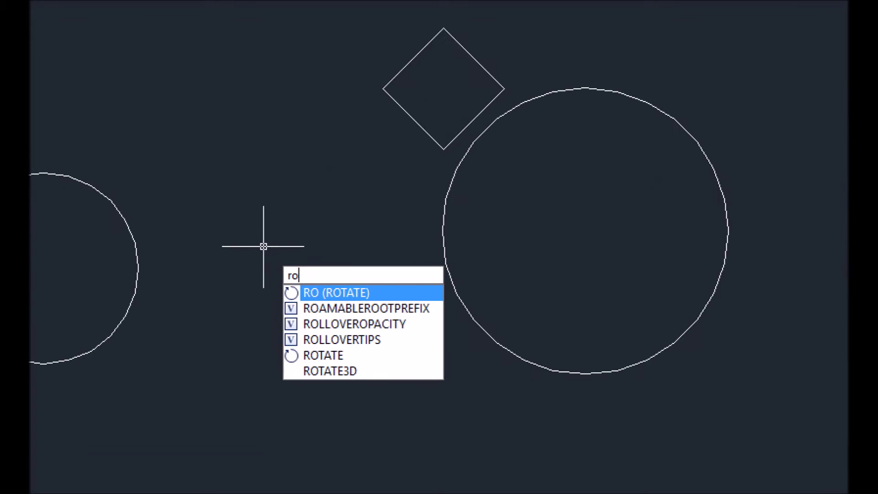
type("tt")
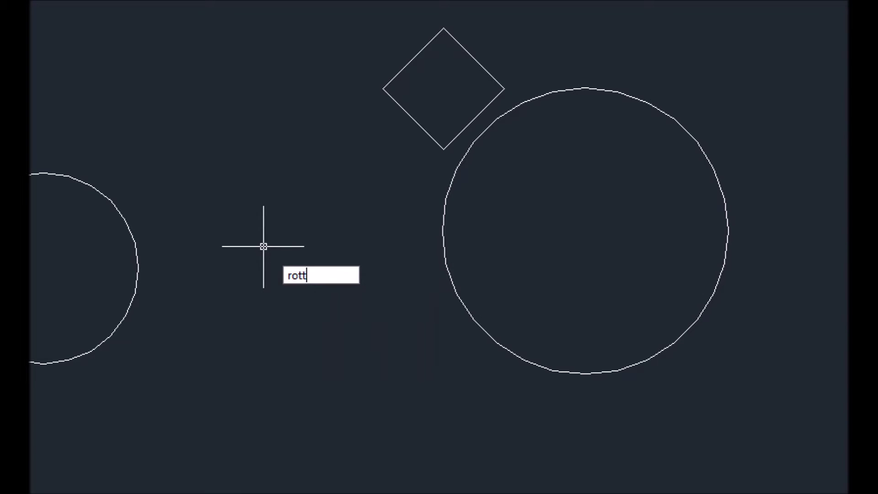
key("BackSpace")
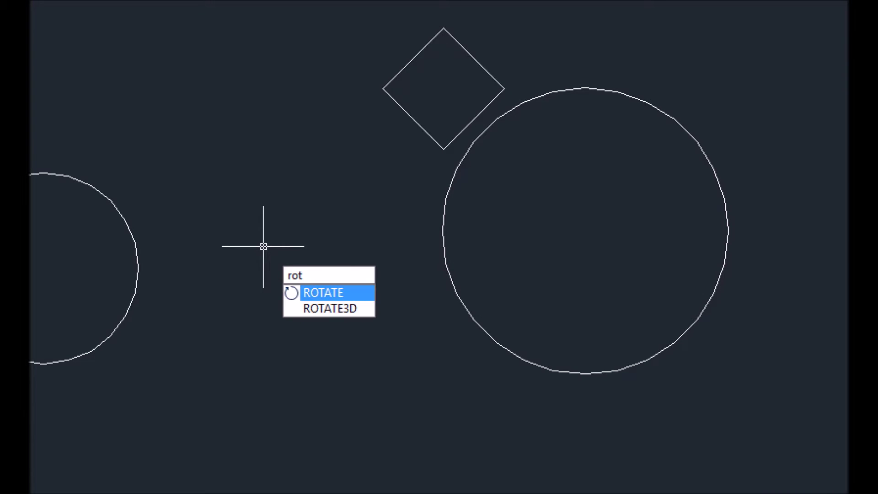
type("aa")
type("t")
key("Escape")
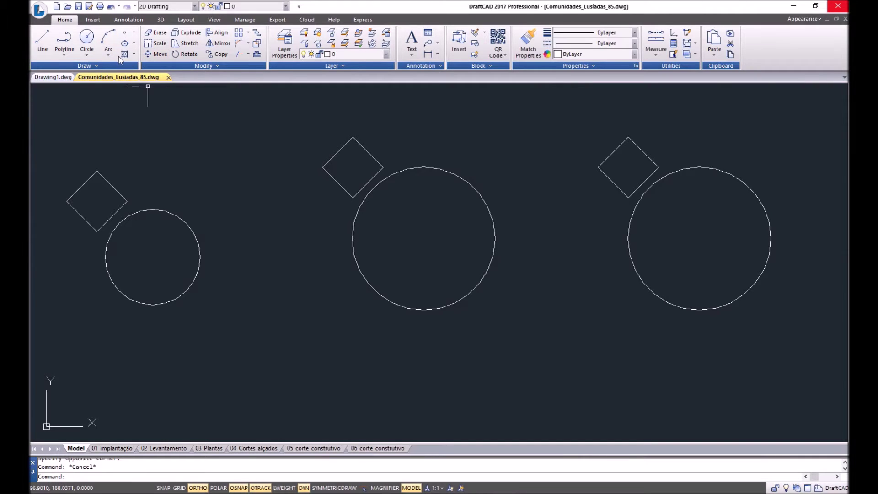
- Rotate the left square 90° about the left circle's centre, moving it to the lower left
left_click(186, 54)
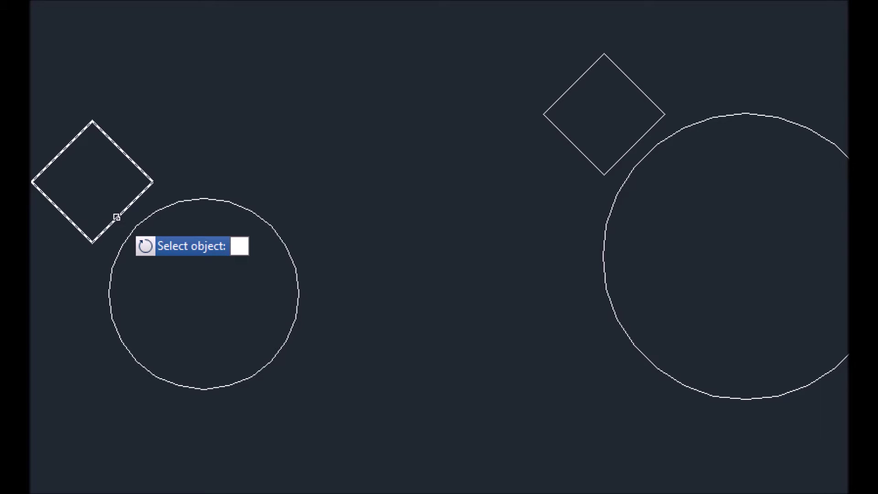
left_click(117, 216)
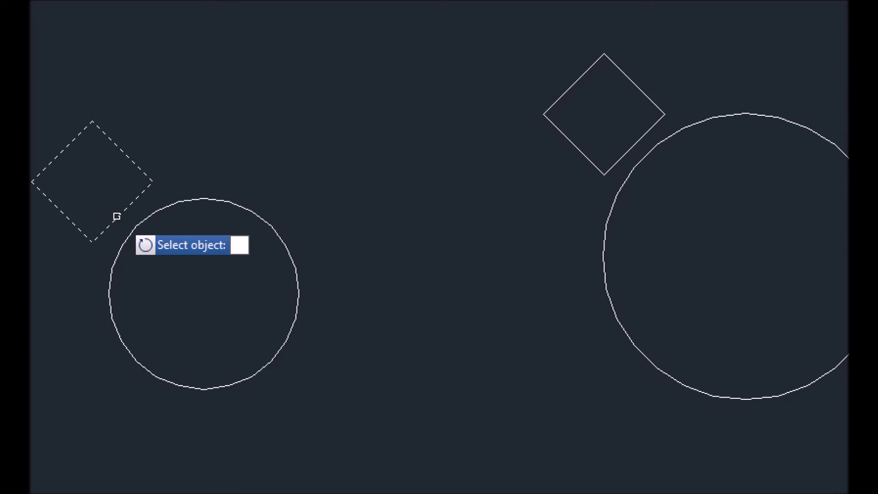
key("Return")
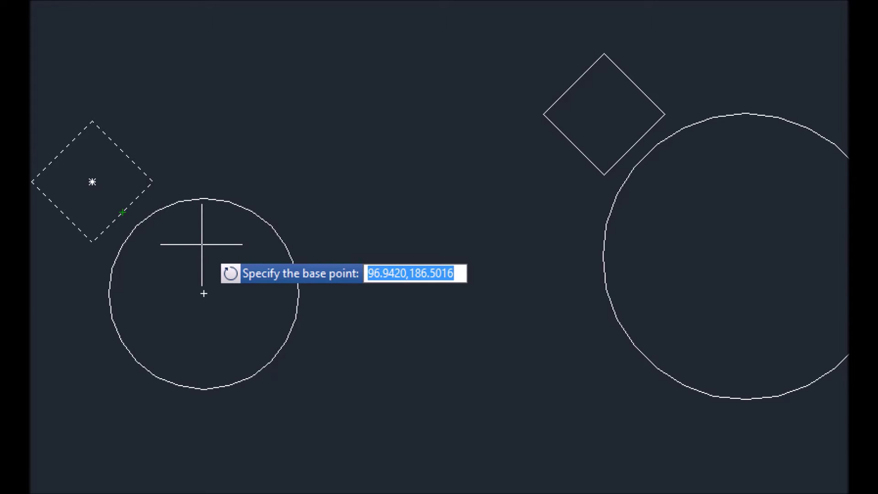
left_click(204, 293)
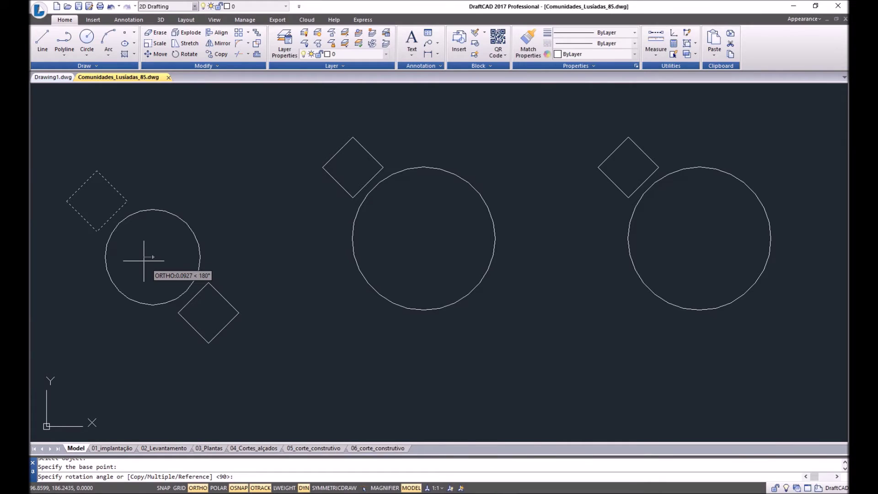
type("90")
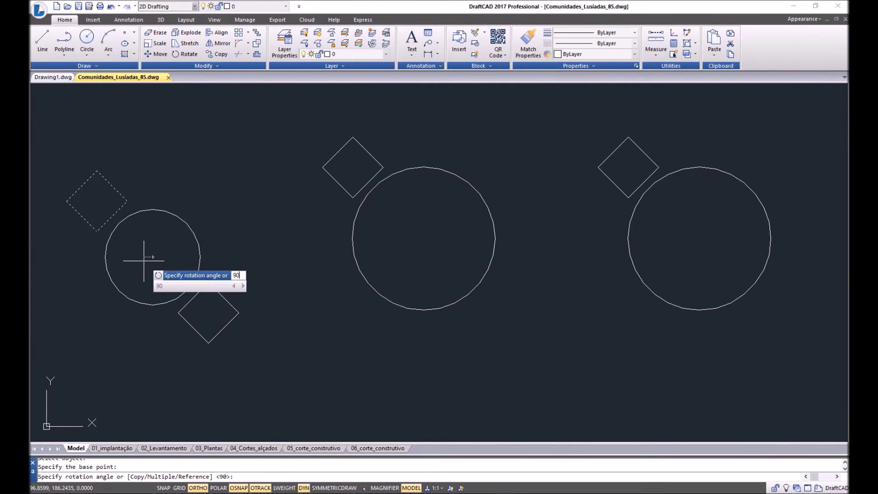
key("Return")
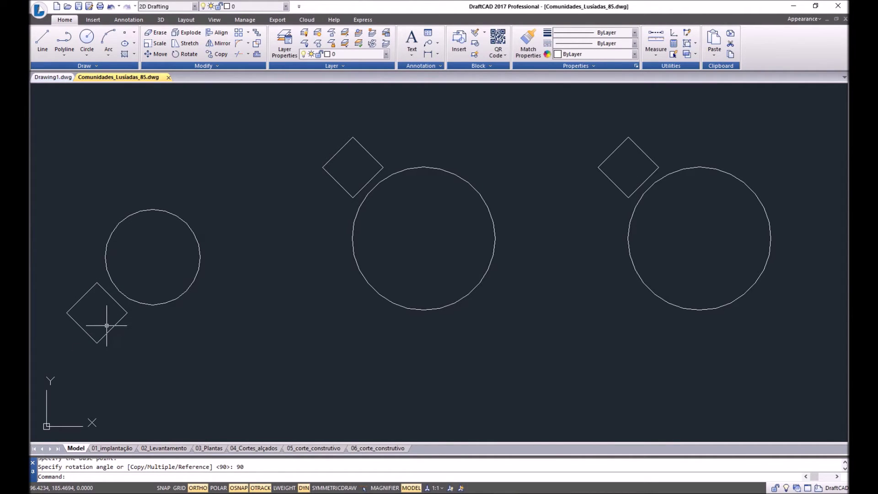
left_click(103, 290)
- Undo the 90° rotation so the left square returns to its circle's upper left
key("Escape")
type("u")
key("Return")
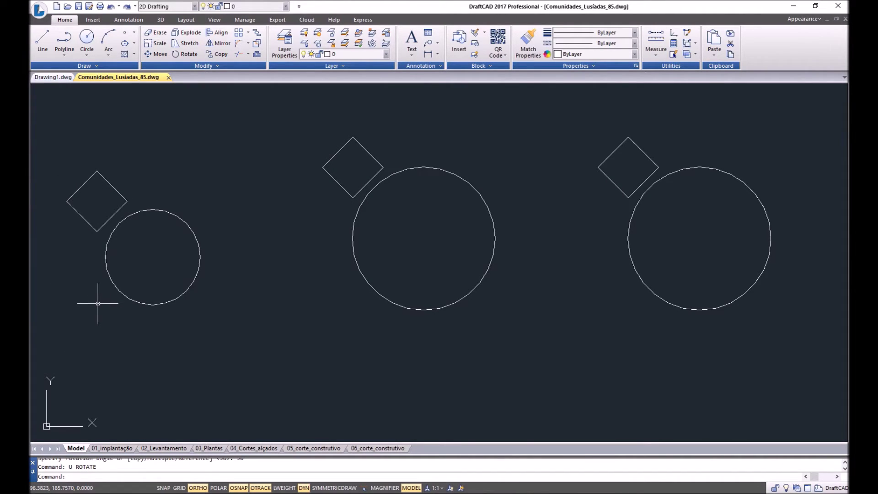
type("ro")
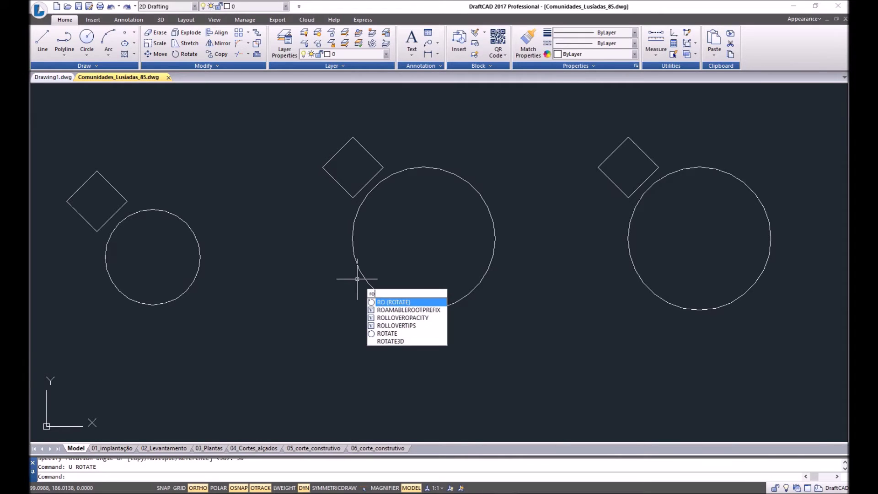
key("Return")
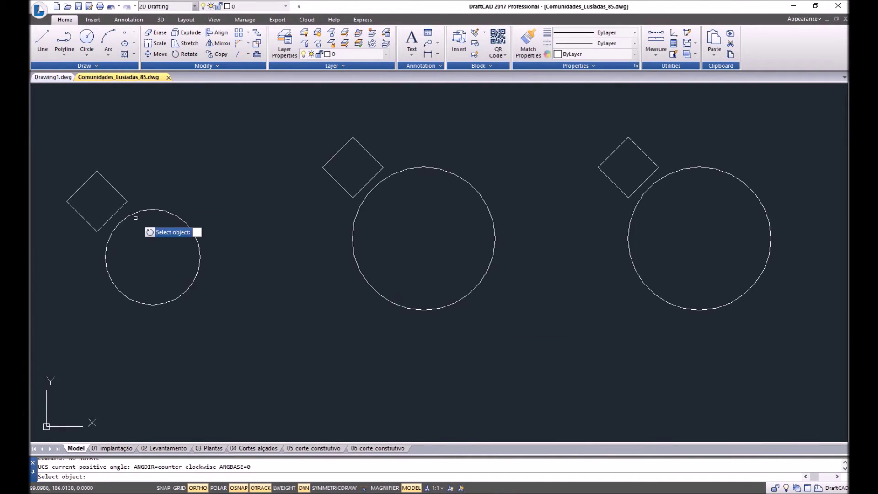
key("Escape")
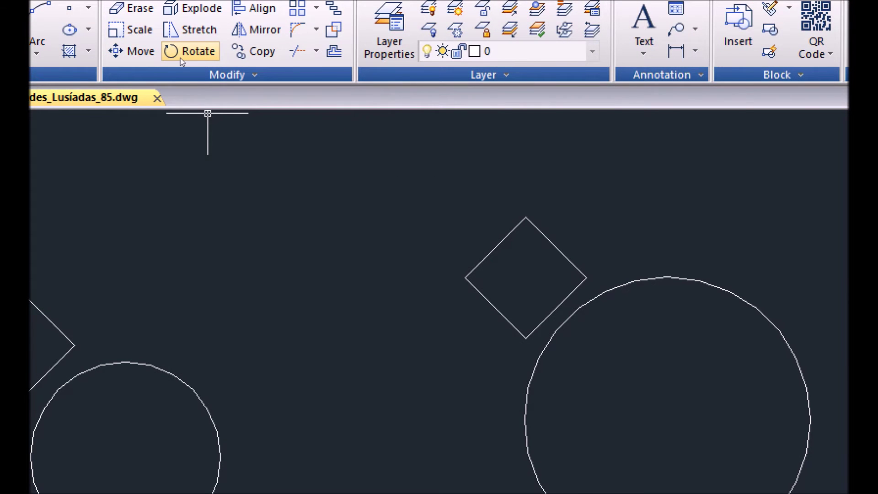
- With ORTHO off, rotate a 90° copy of the left square about the circle centre
left_click(180, 58)
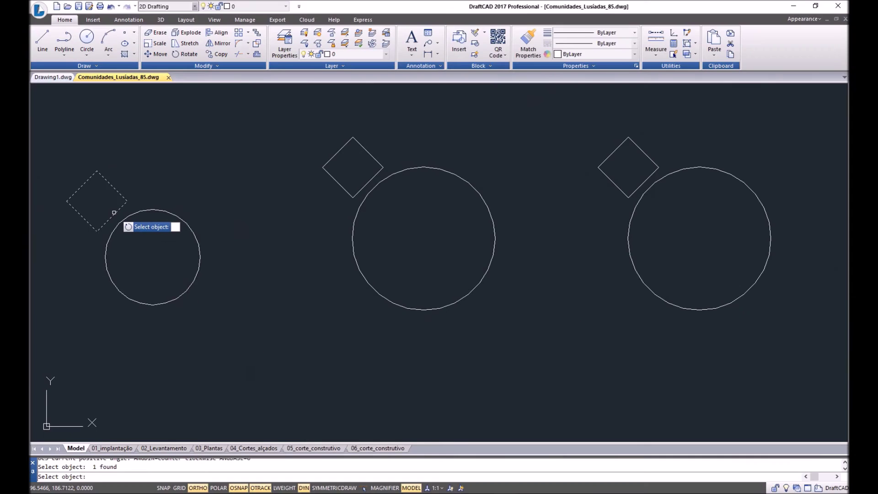
key("Return")
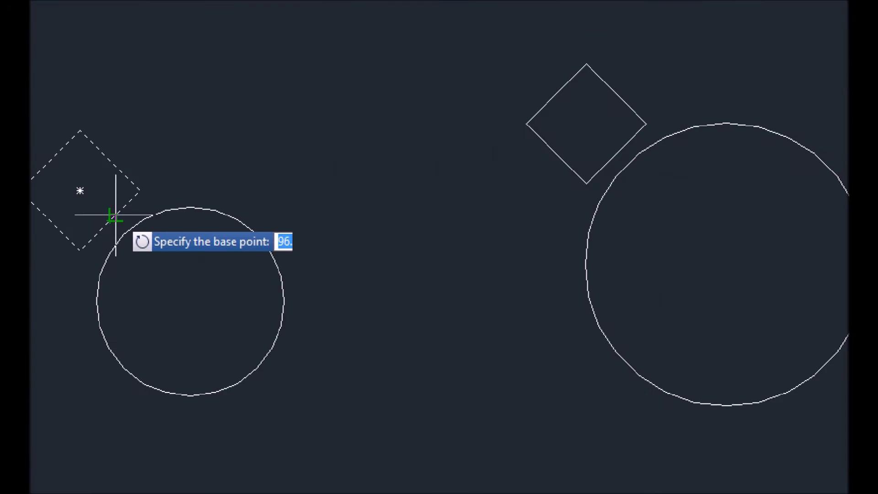
left_click(191, 301)
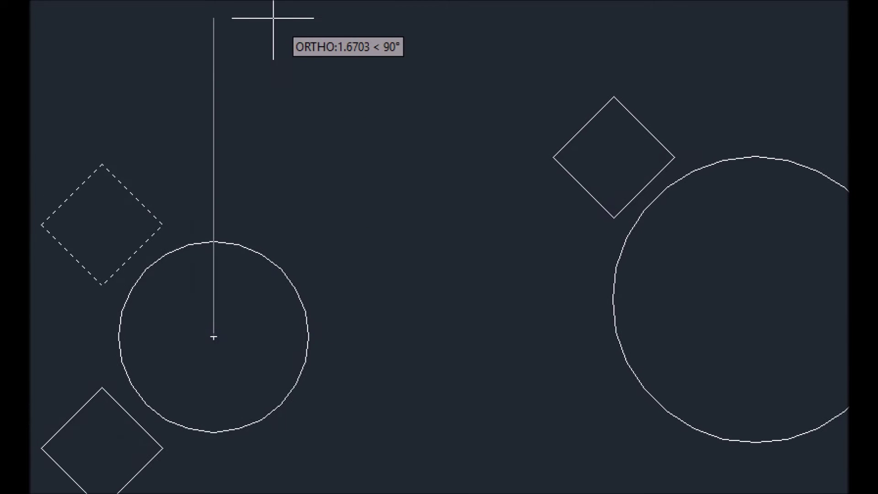
key("F8")
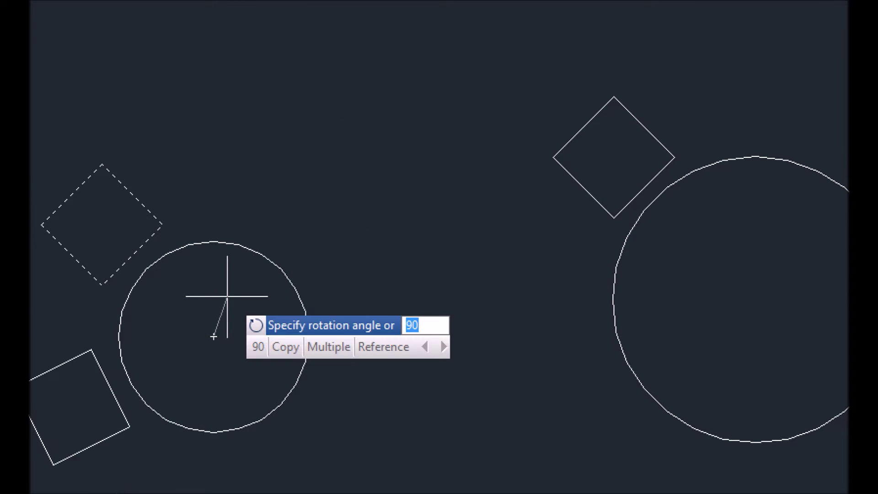
middle_click_drag(410, 449, 453, 382)
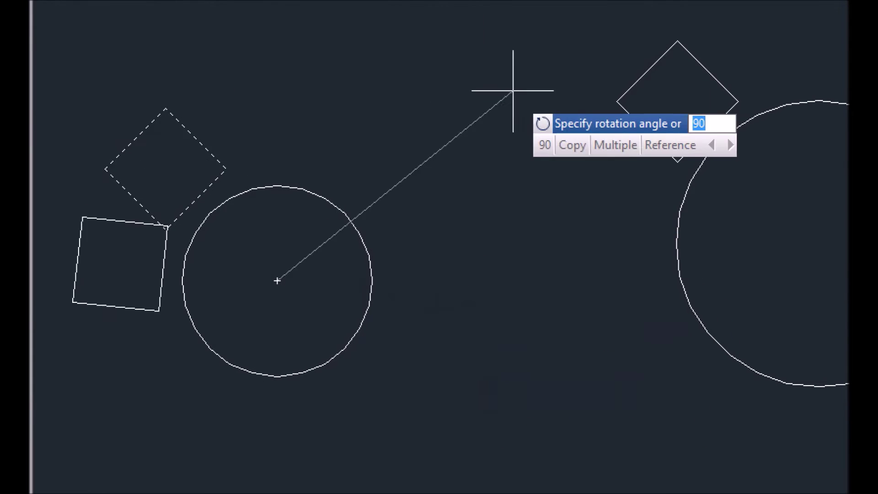
middle_click_drag(235, 42, 235, 55)
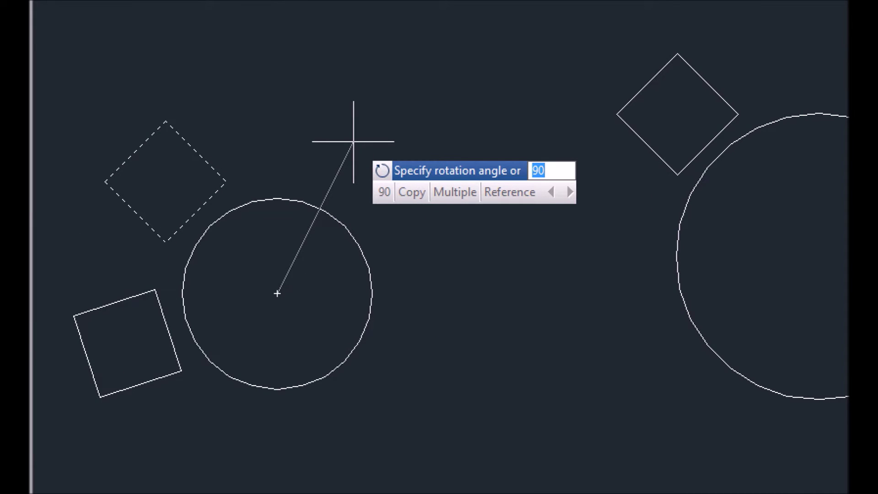
right_click(353, 142)
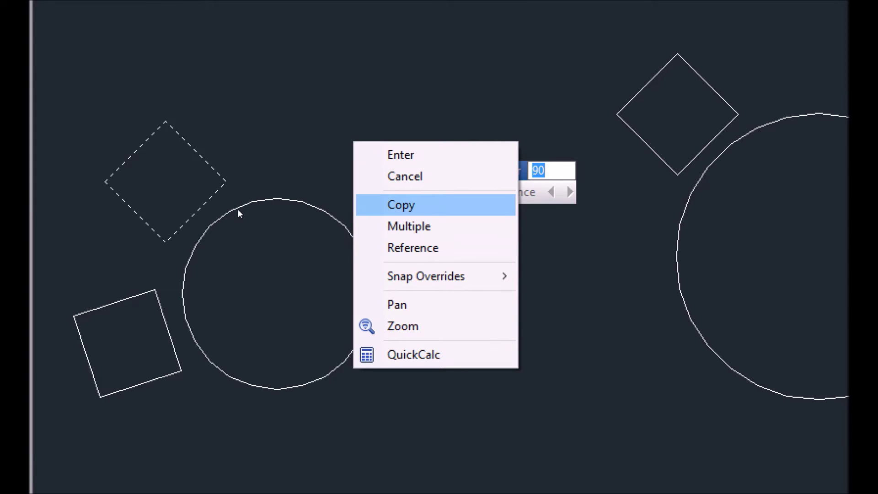
left_click(439, 204)
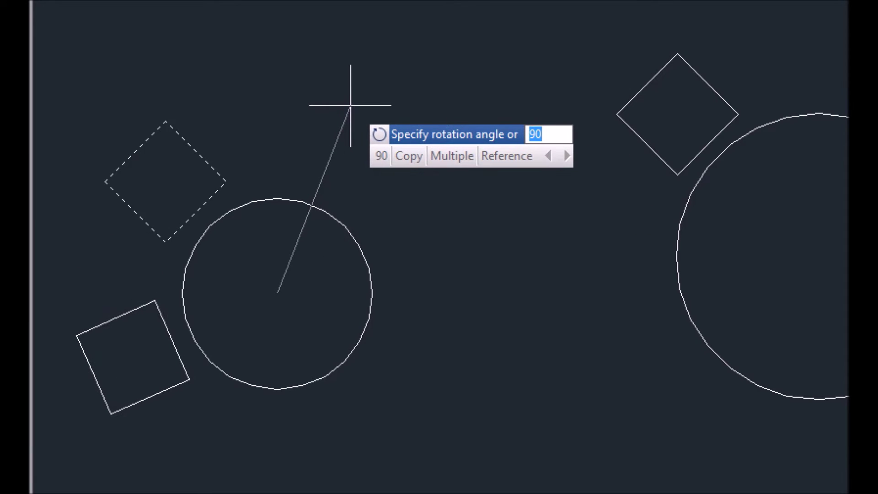
type("90")
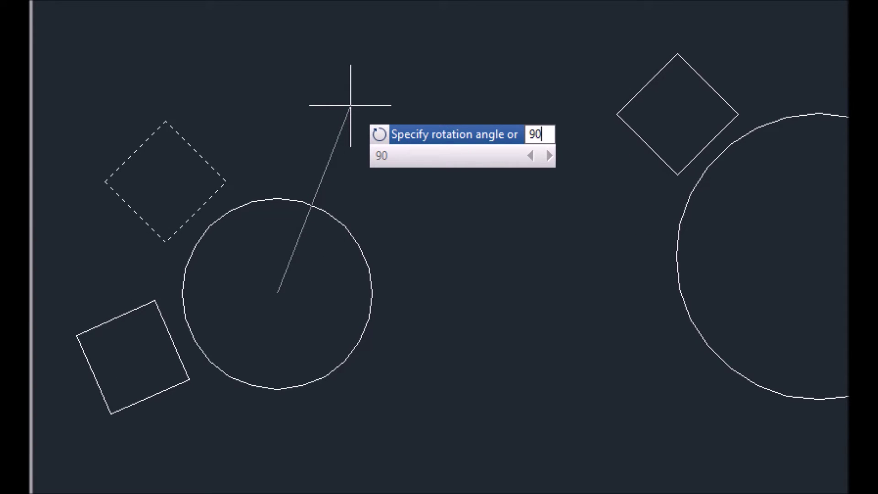
key("Return")
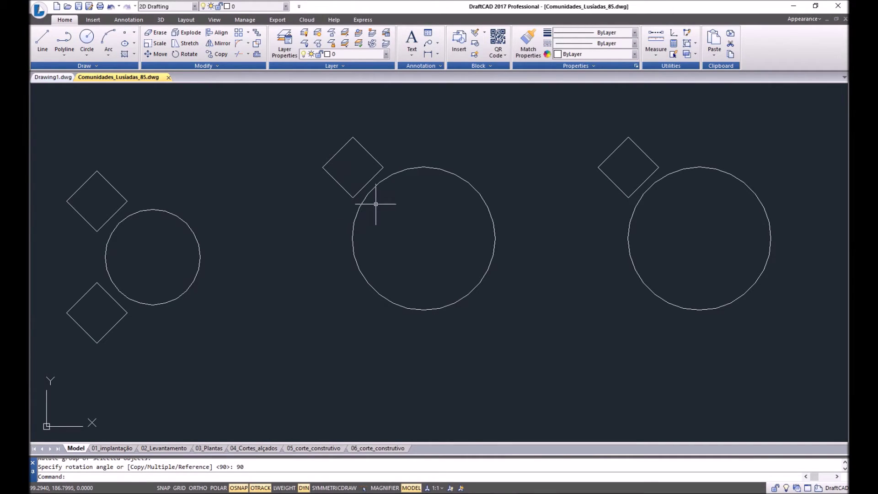
- Rotate the middle circle's square about its centre using the Multiple option
type("ro")
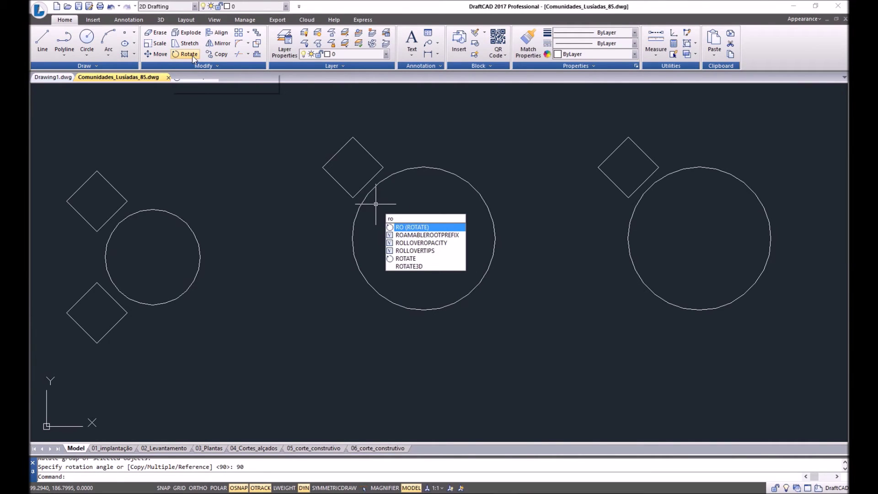
key("Return")
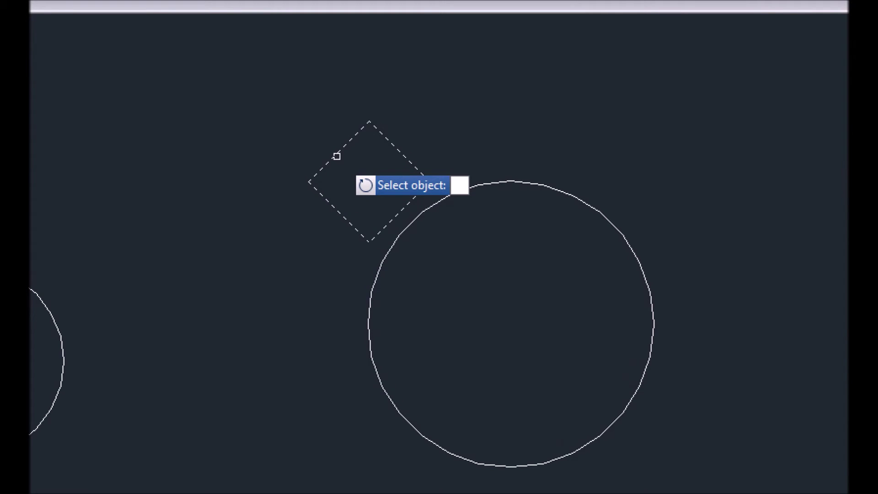
left_click(337, 157)
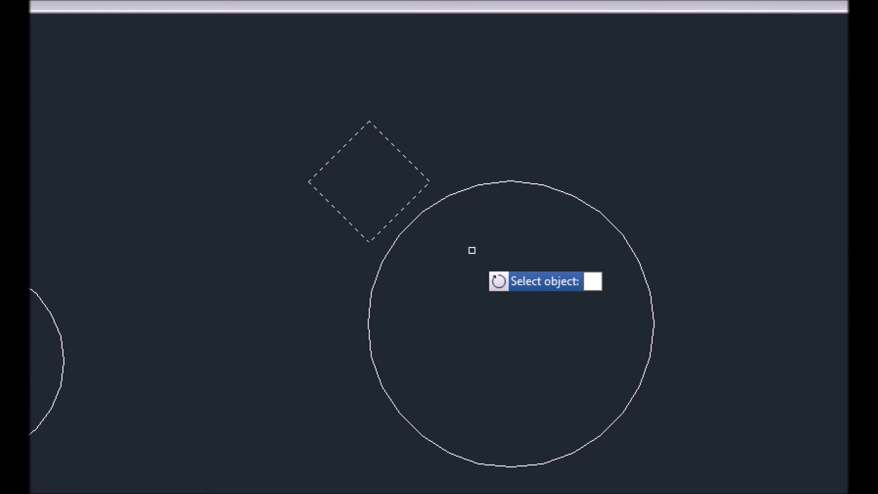
key("Return")
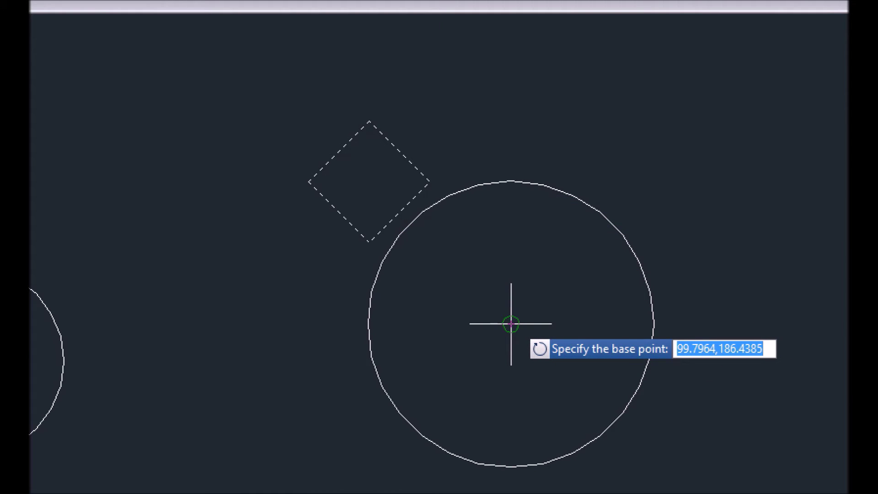
left_click(511, 323)
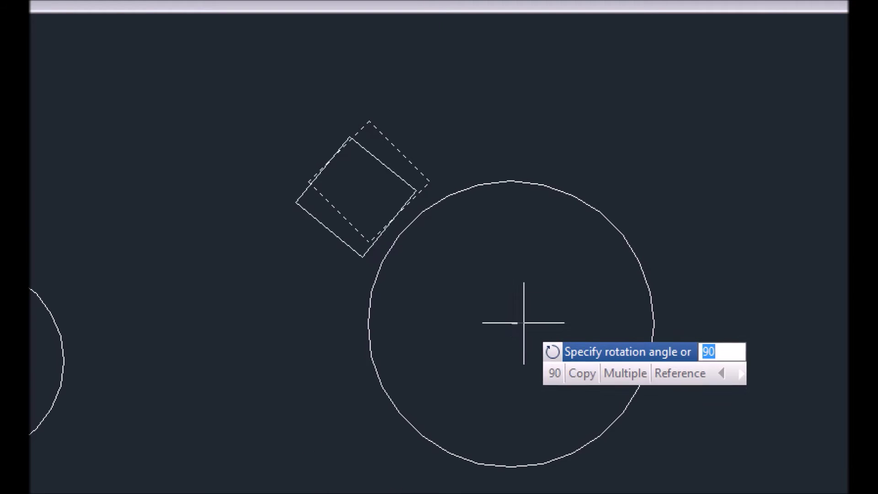
right_click(517, 276)
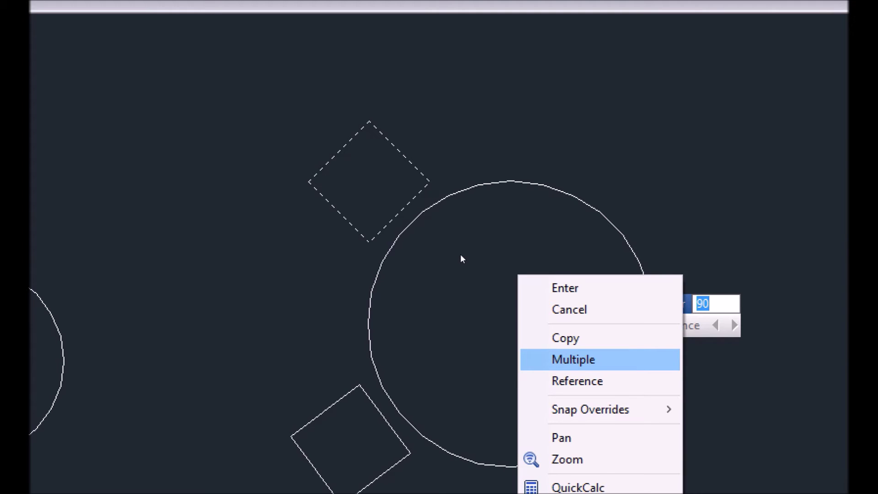
left_click(586, 359)
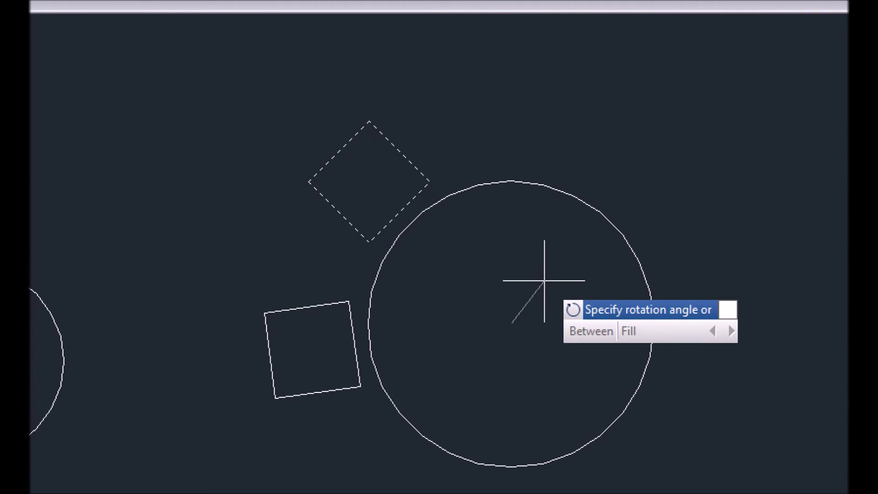
- Use the Between option to place six chairs 45° apart around the middle table
right_click(543, 280)
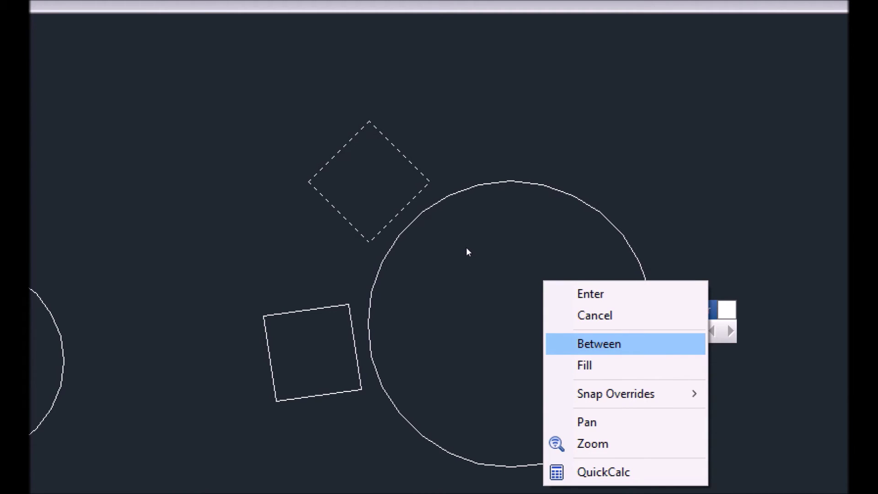
left_click(598, 343)
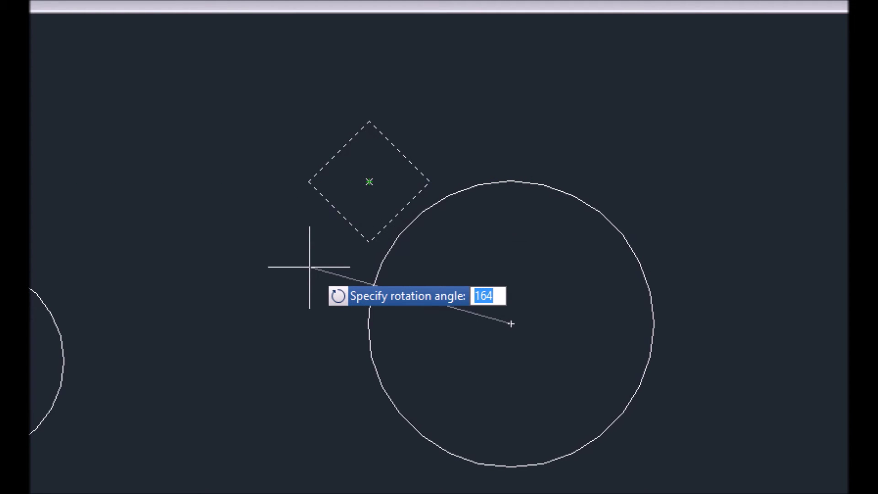
type("45")
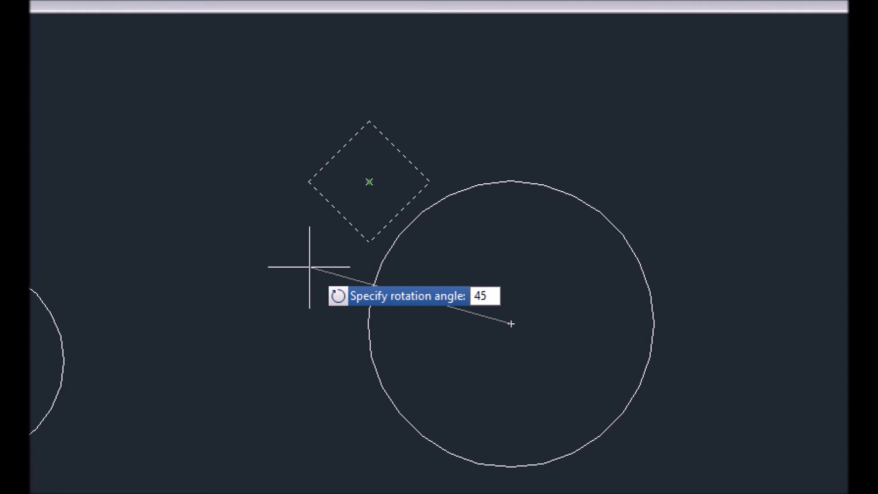
key("Return")
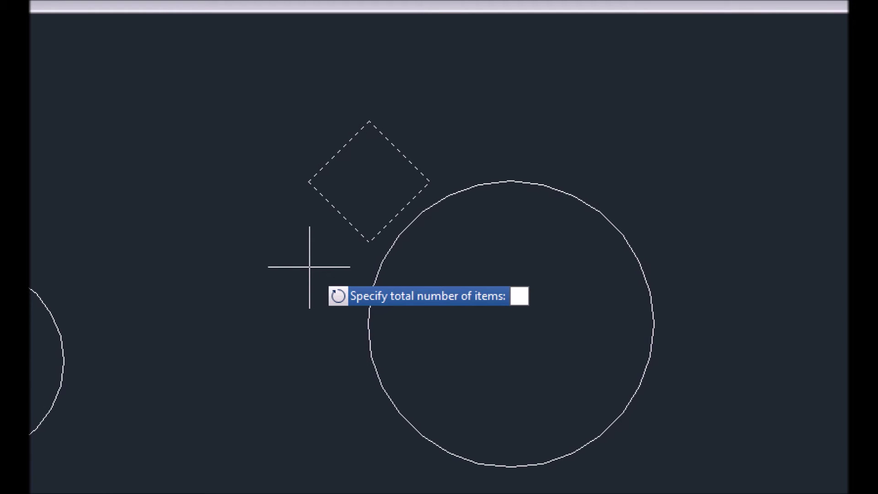
type("6")
key("Return")
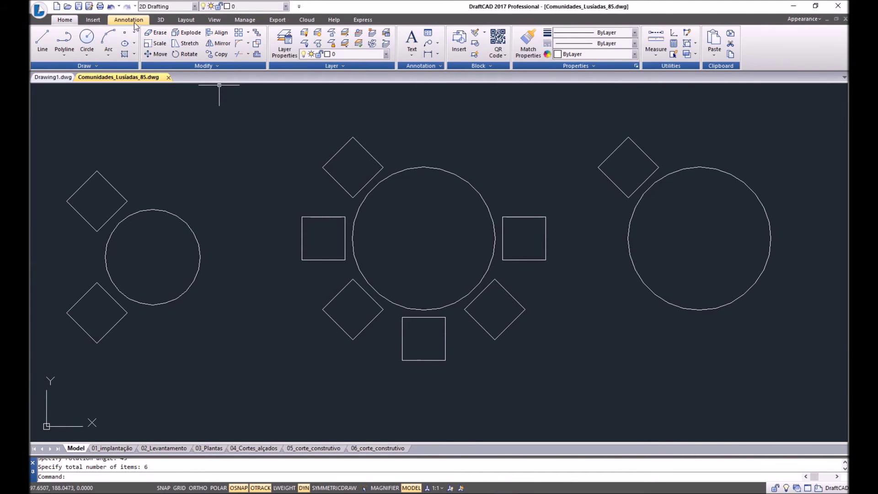
- Dimension the 45° angle between the upper-left and left chairs from the middle table's centre
left_click(129, 20)
left_click(172, 62)
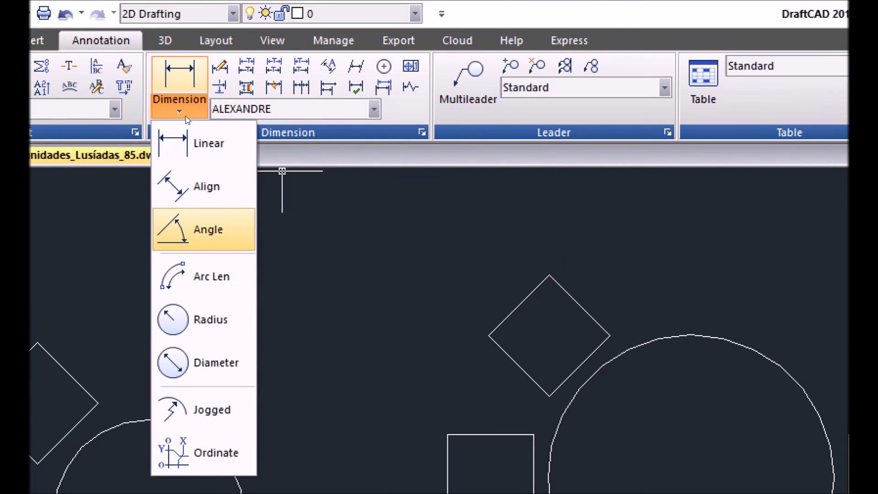
left_click(206, 229)
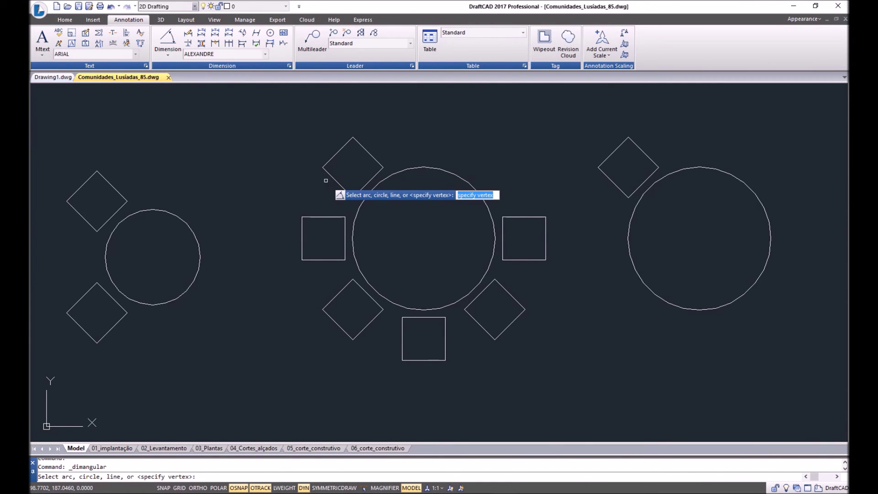
key("Return")
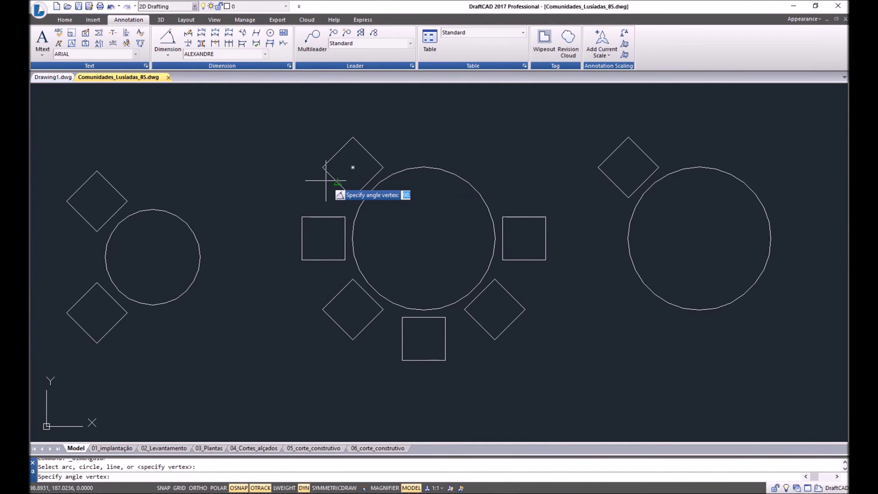
left_click(423, 239)
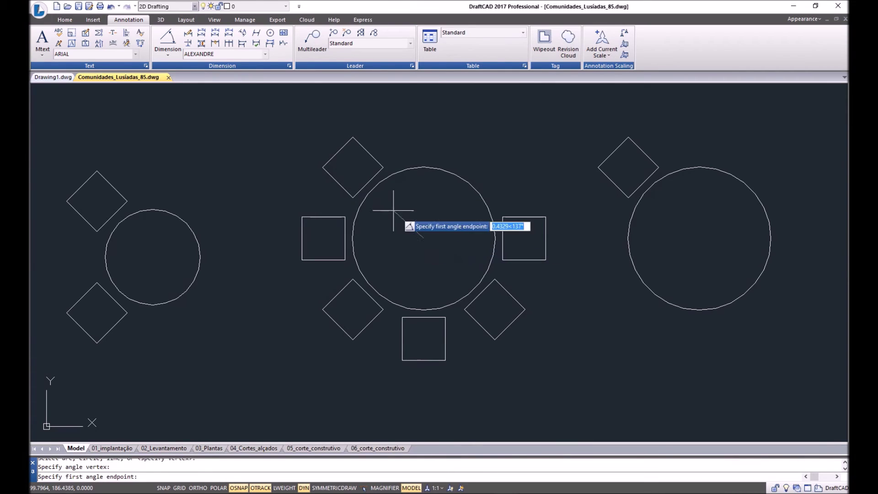
left_click(342, 154)
left_click(305, 238)
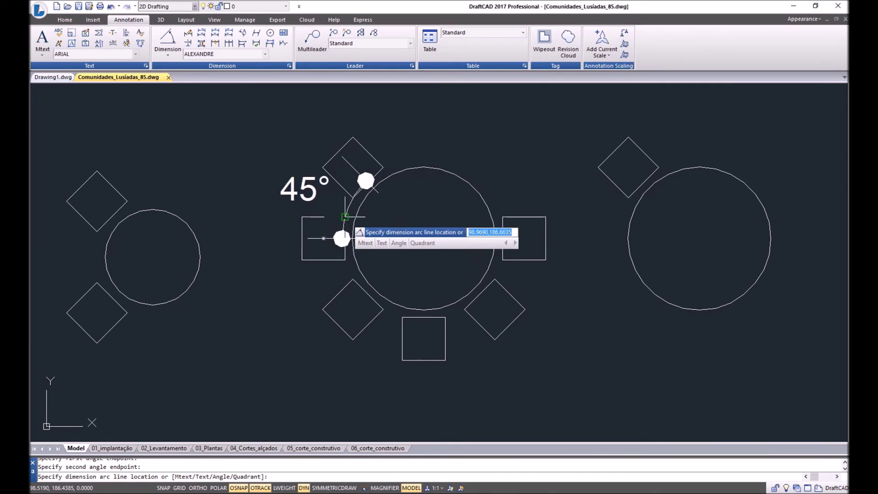
left_click(377, 221)
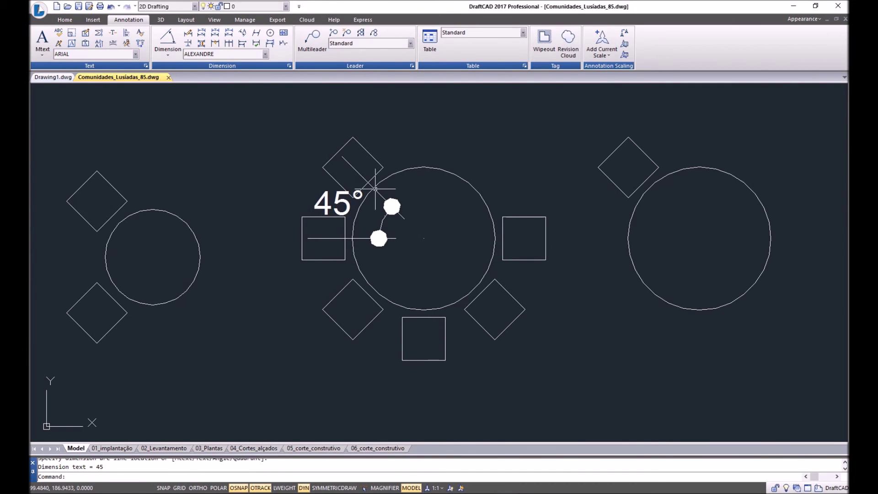
middle_click_drag(631, 227, 537, 238)
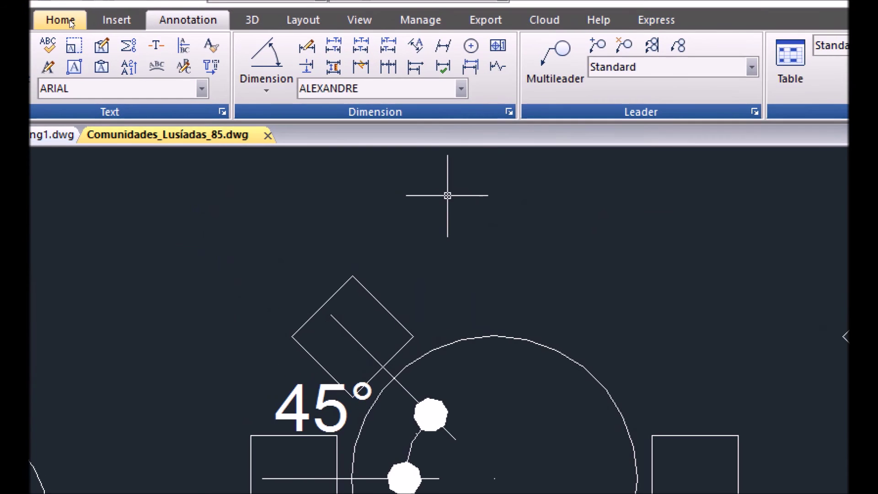
- Rotate the right table's chair about that table's centre with the Multiple option
left_click(69, 20)
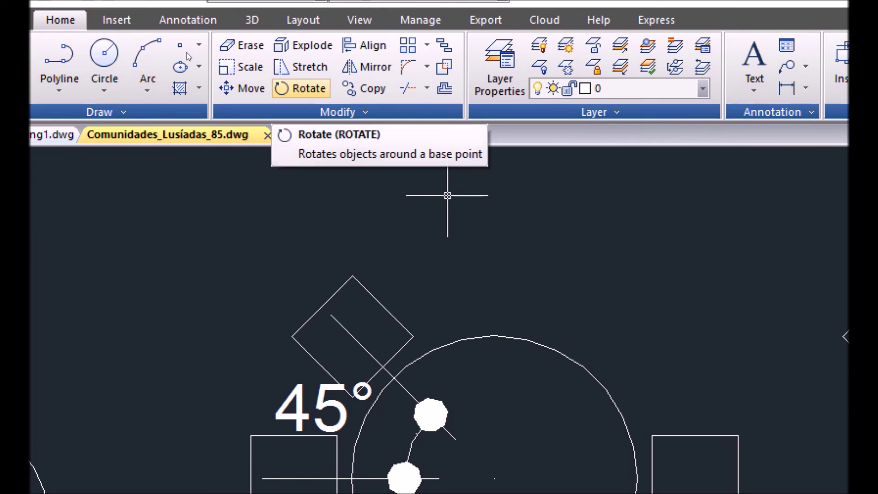
left_click(302, 88)
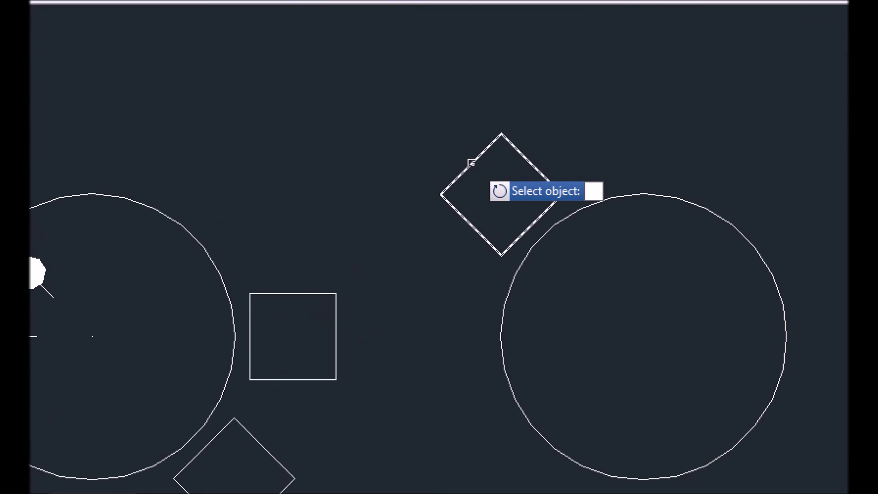
left_click(471, 163)
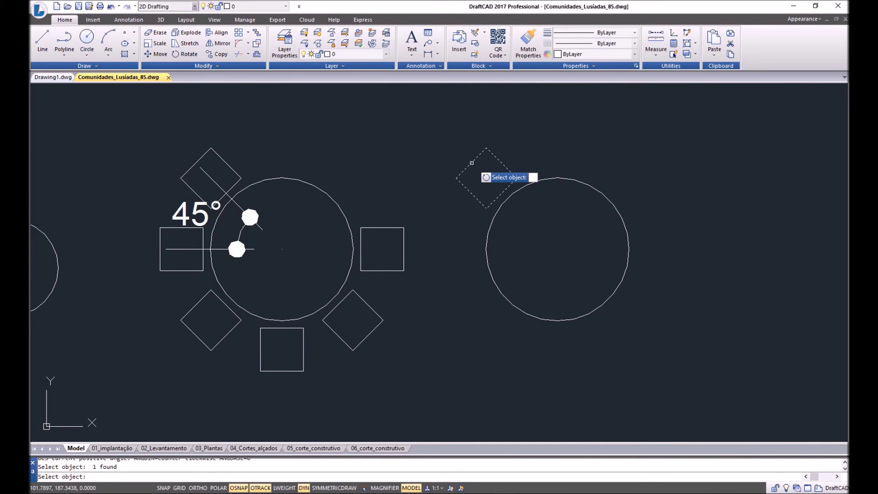
key("Return")
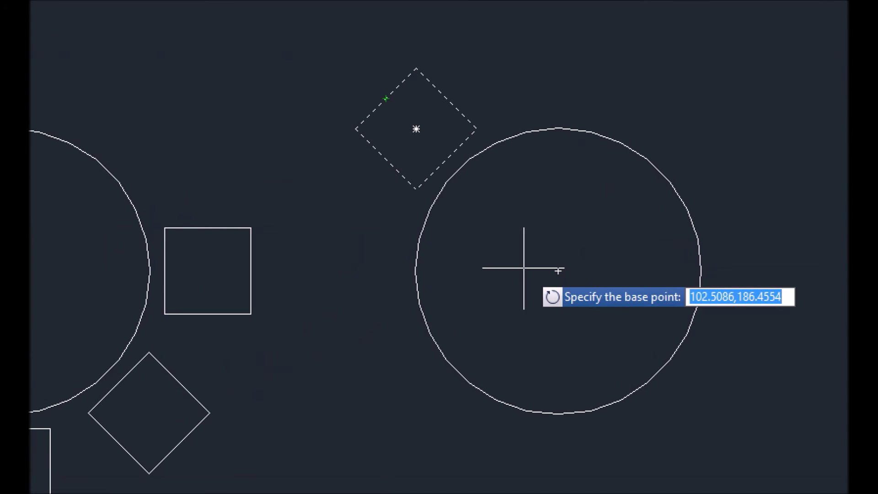
left_click(557, 271)
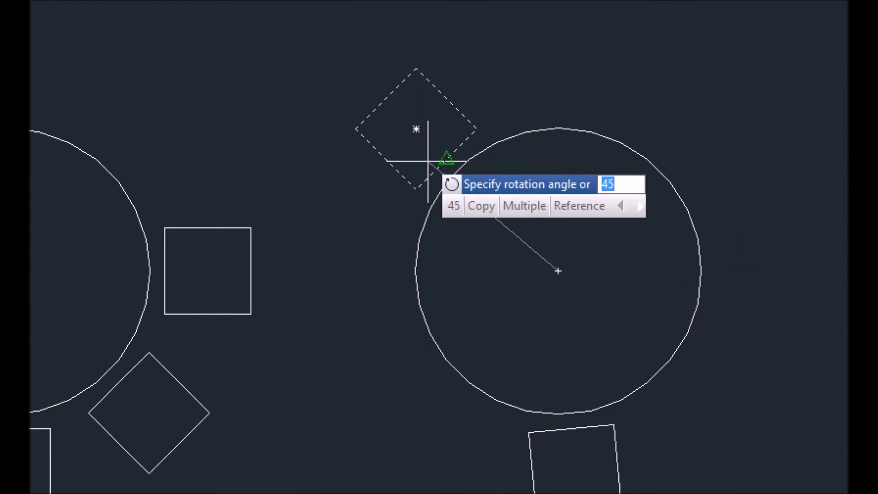
right_click(500, 214)
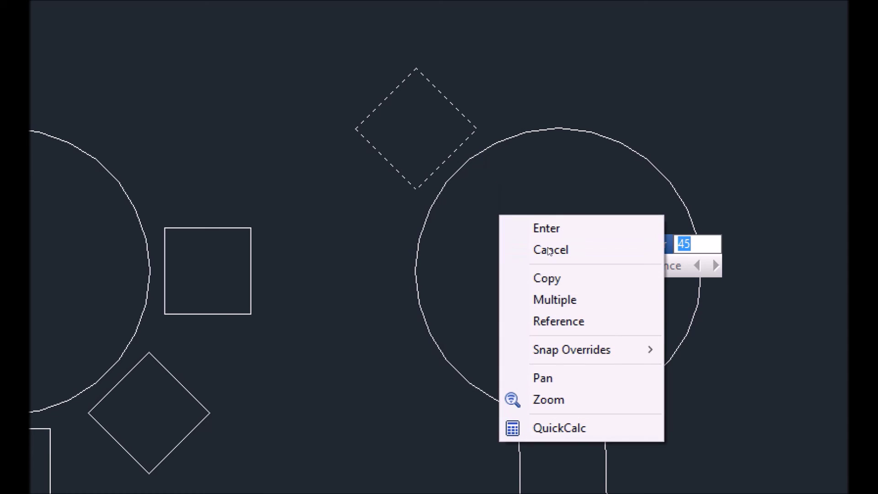
left_click(558, 274)
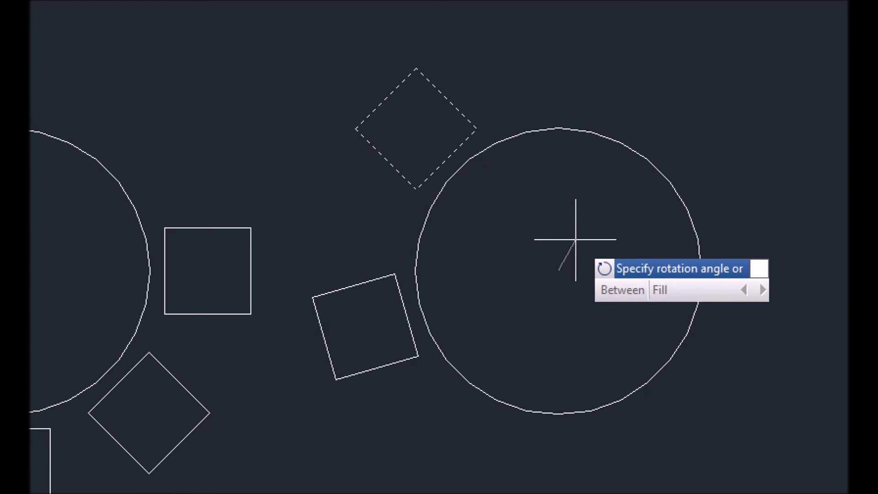
right_click(558, 219)
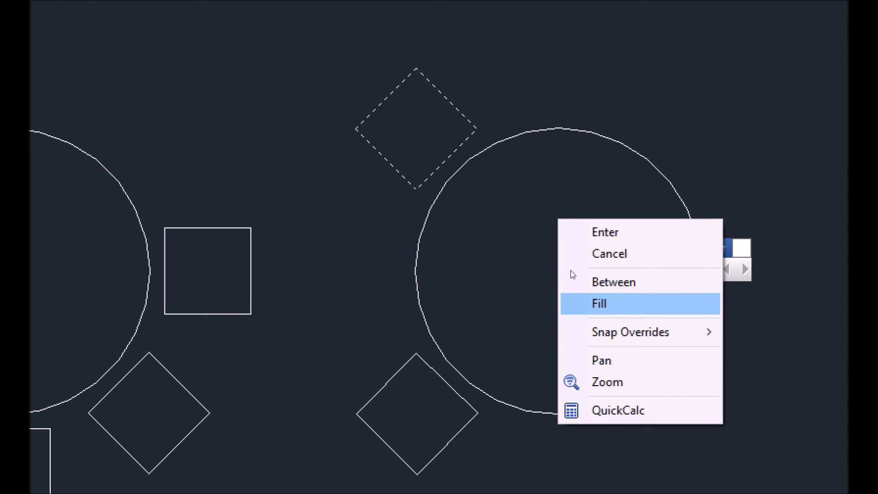
- Use the Fill option to spread nine chairs over 360° around the right table
key("Return")
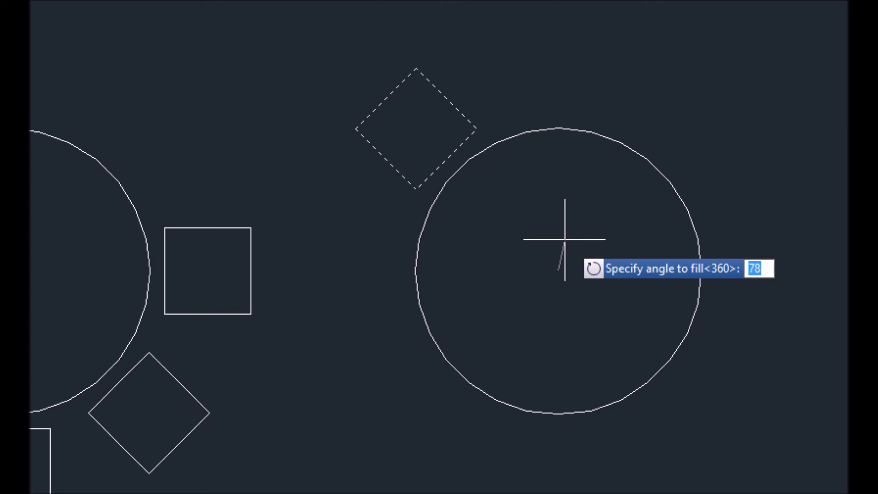
type("360")
key("Return")
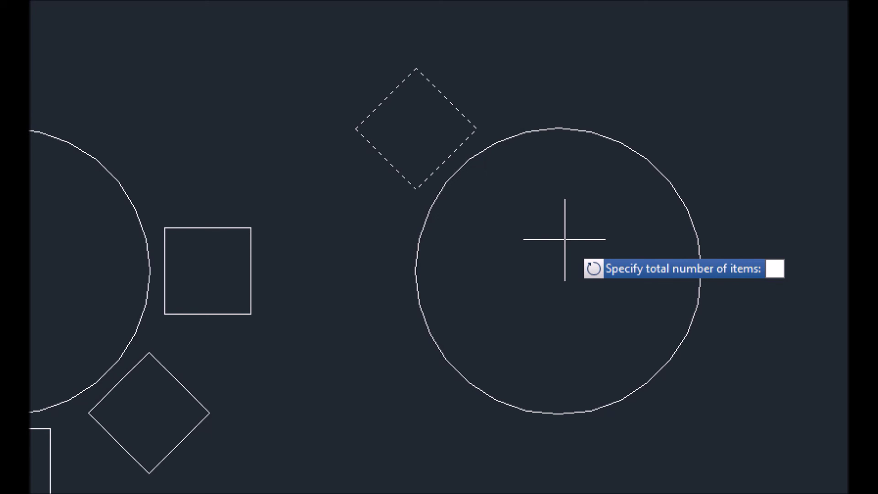
type("9")
key("Return")
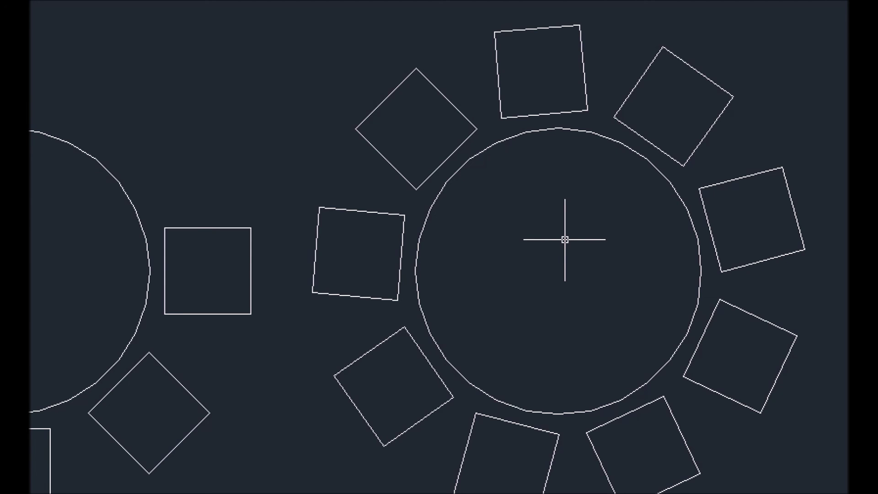
- Zoom out and select all nine chairs surrounding the right table
scroll(644, 268, "down", 2)
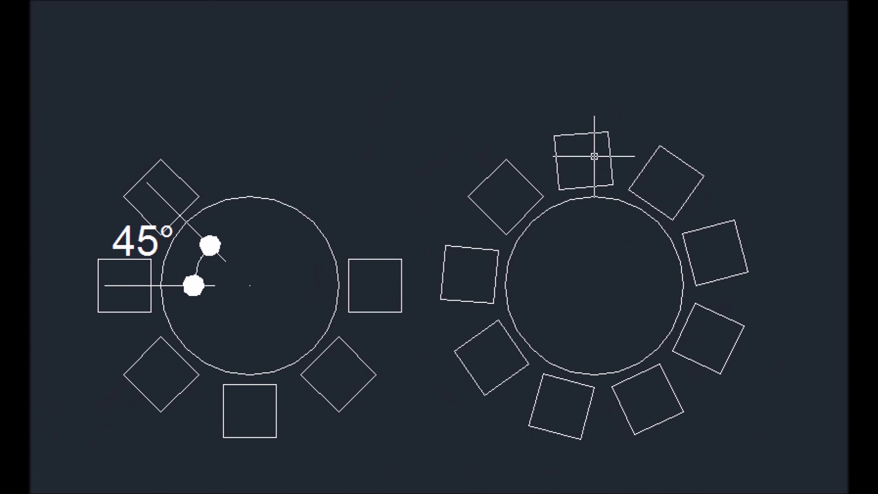
left_click(560, 176)
left_click(484, 212)
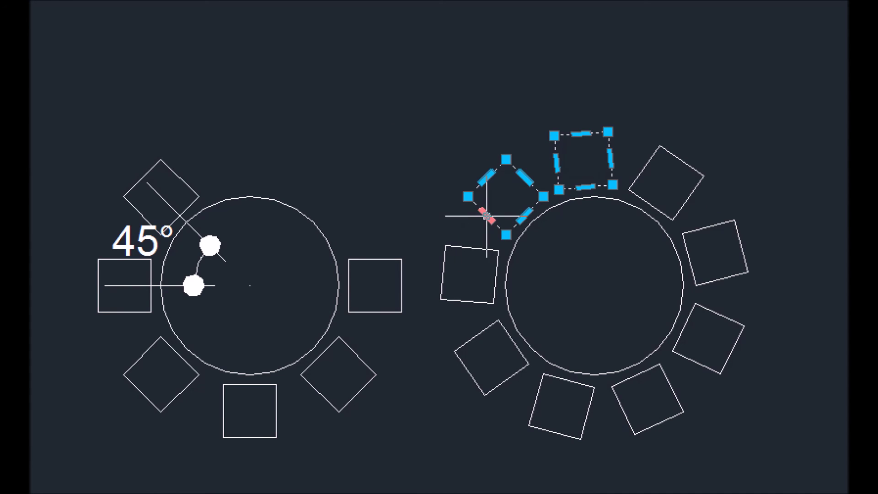
left_click(478, 251)
left_click(484, 334)
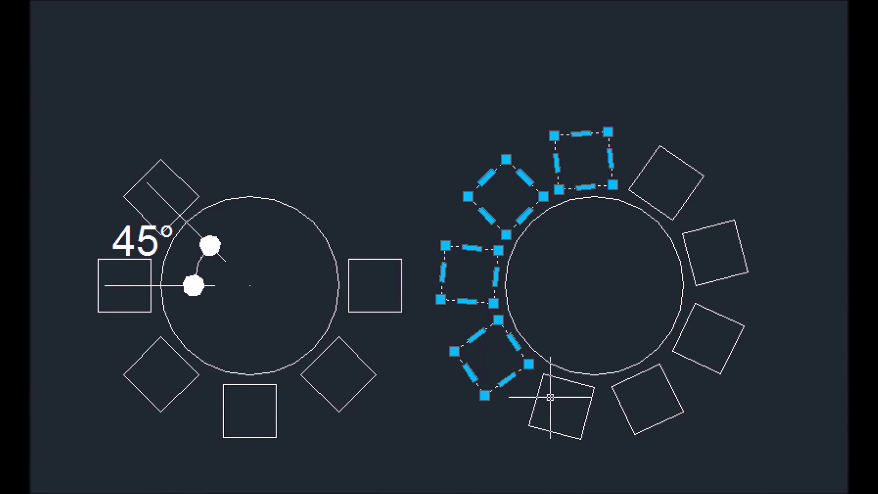
left_click(567, 380)
left_click(644, 368)
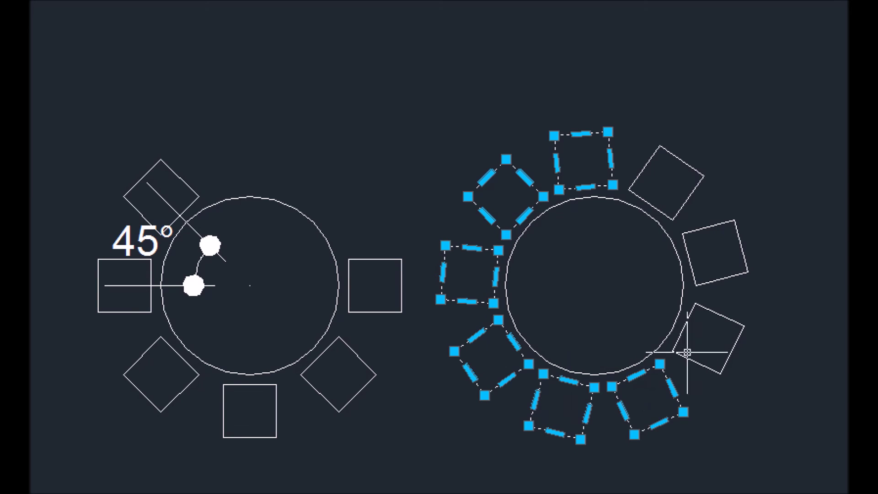
left_click(708, 304)
left_click(715, 279)
left_click(688, 198)
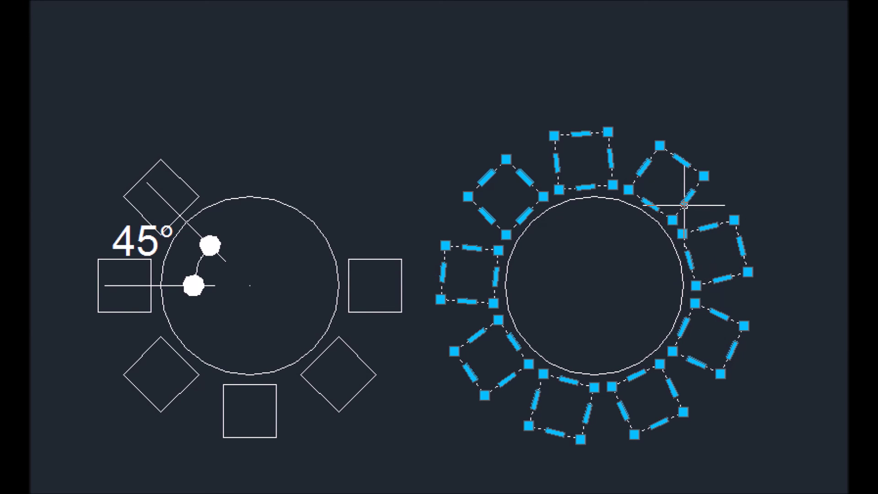